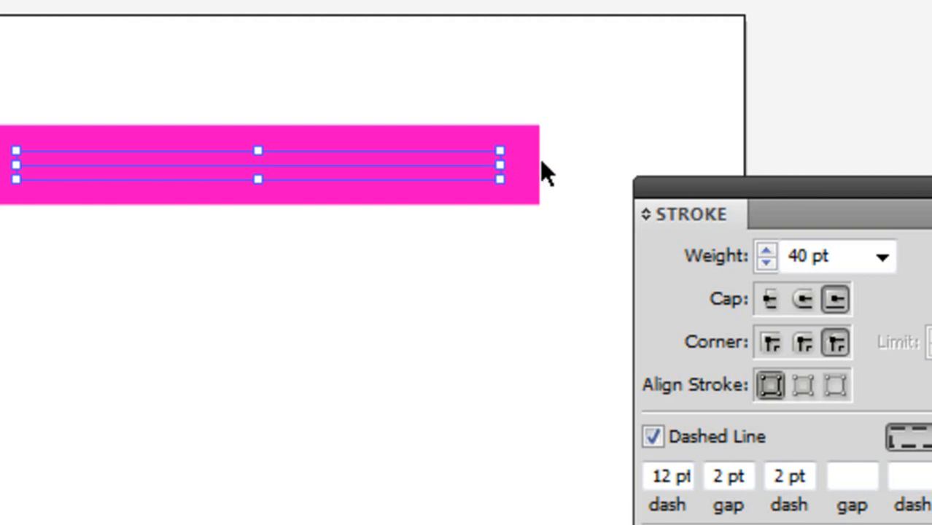
Give the selected horizontal line butt caps and clear its second dash value
click(807, 257)
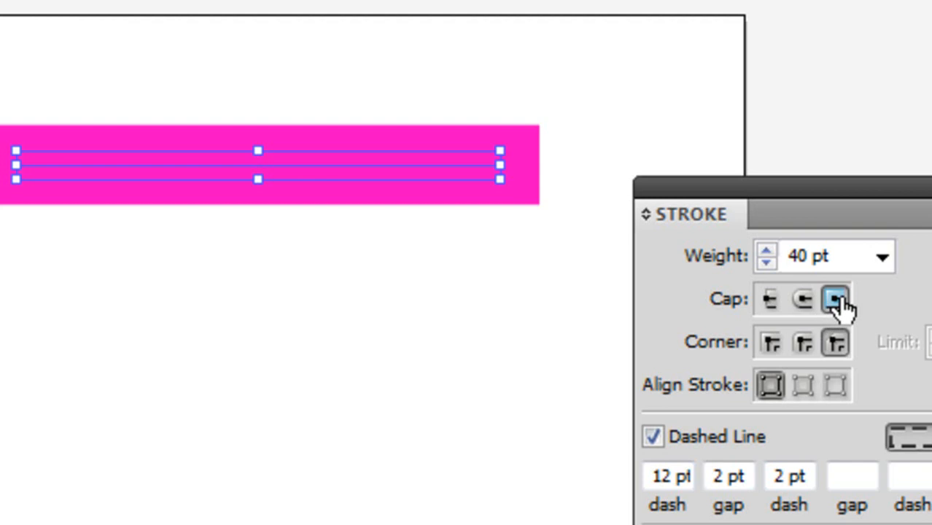
click(717, 480)
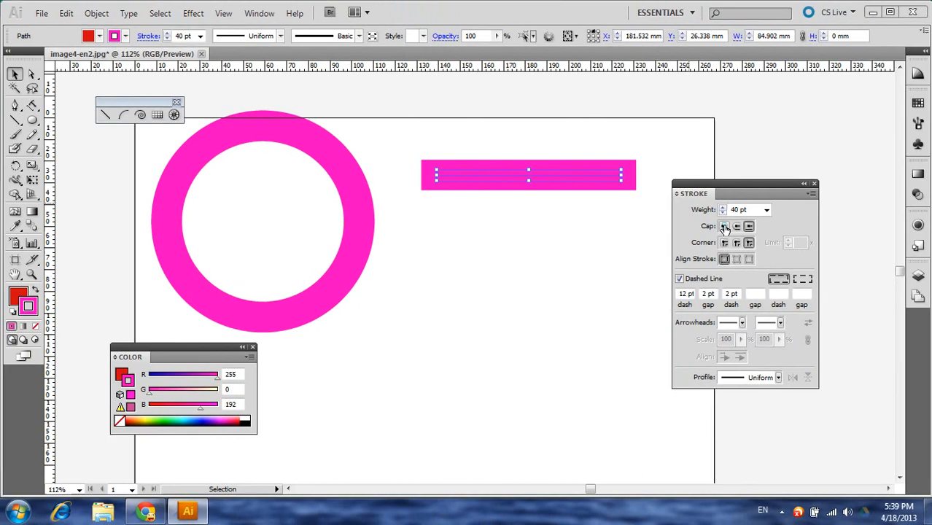
click(725, 227)
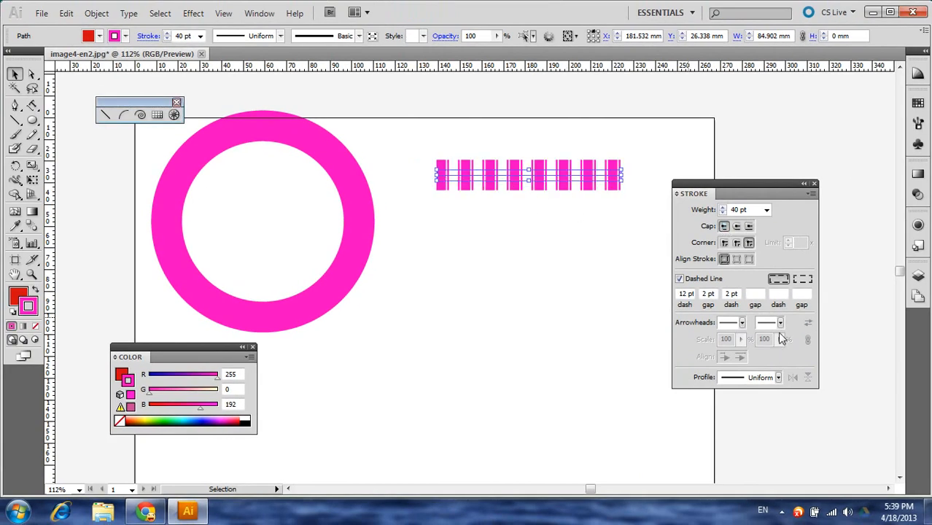
click(732, 294)
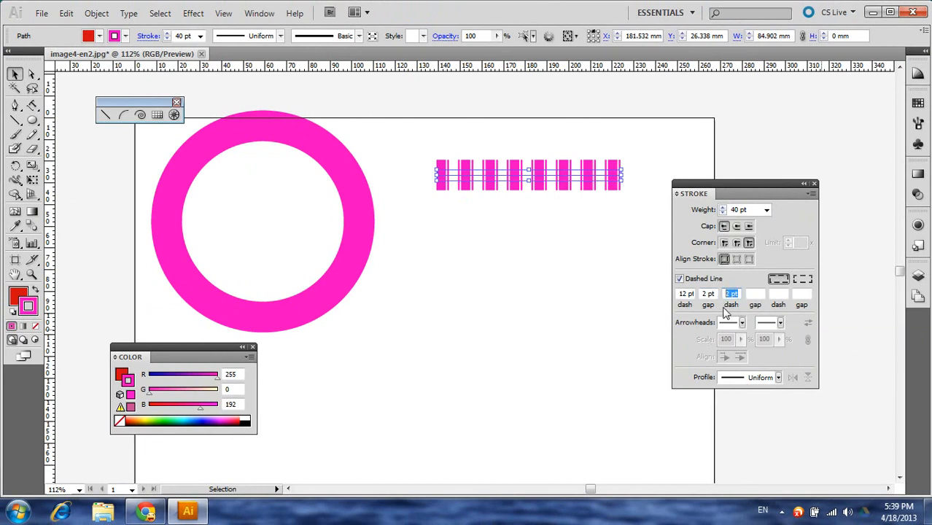
key(BackSpace)
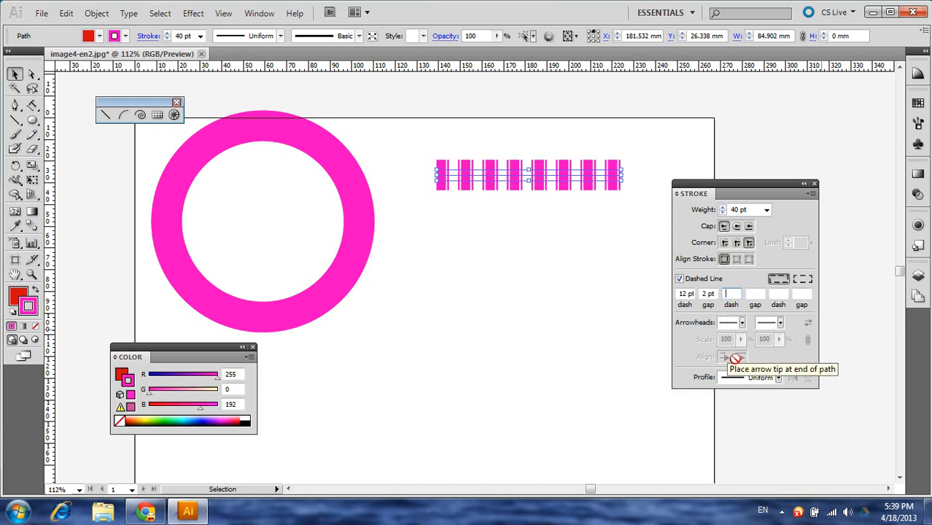
key(Return)
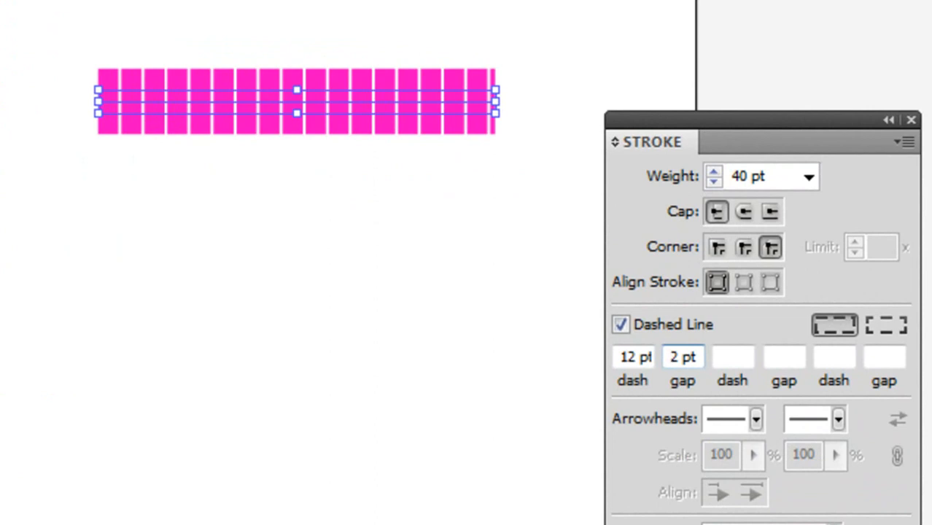
Increase the gap between the horizontal line's dashes to 10 pt
key(Up)
key(Up)
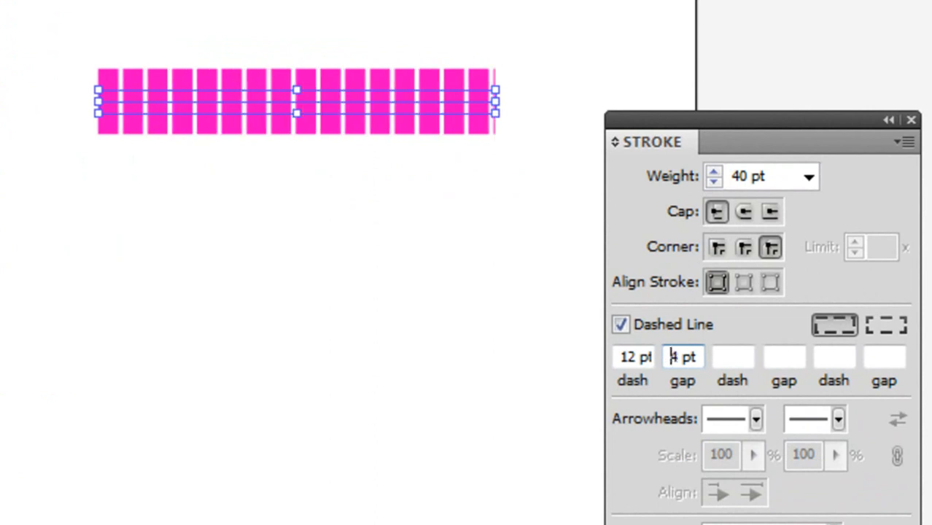
key(Up)
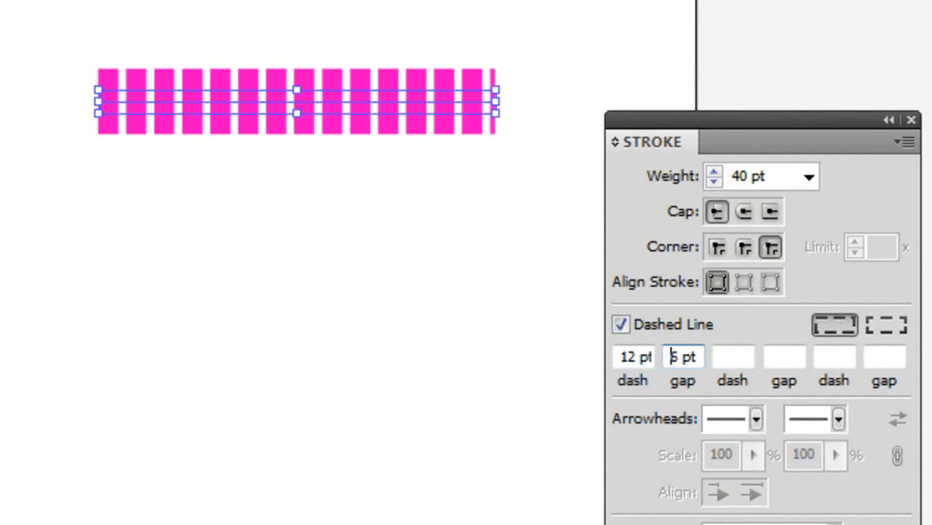
key(Up)
key(Up)
key(Up)
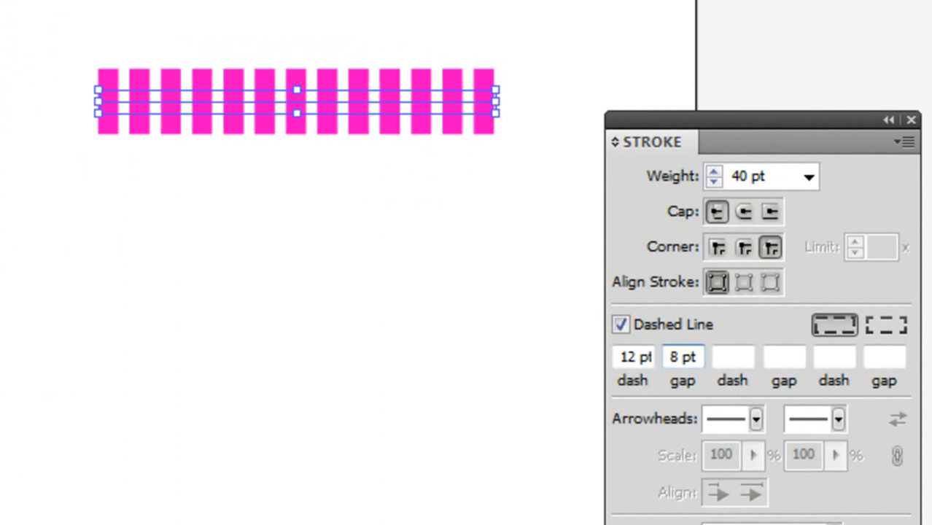
key(Up)
key(Up)
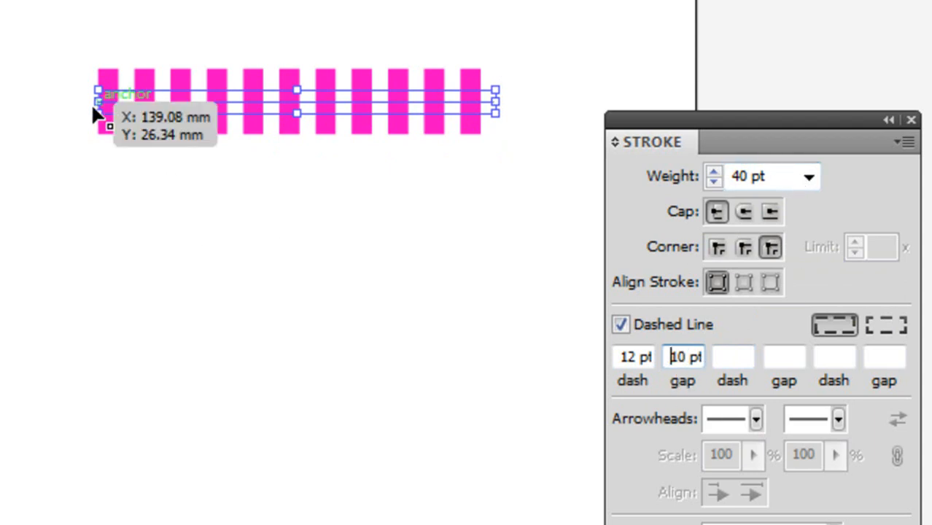
Stretch the dashed line horizontally at both ends to a length of about 246 mm
drag(91, 102, 0, 100)
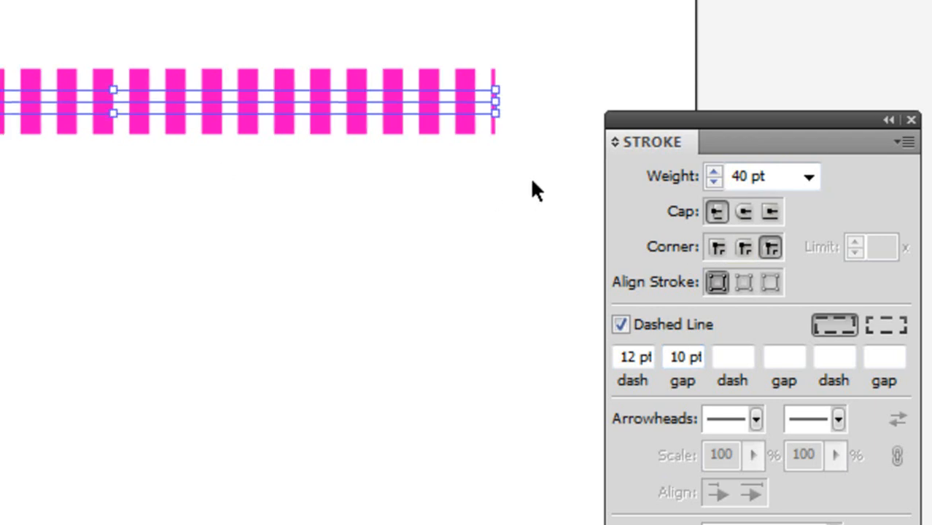
drag(496, 101, 878, 101)
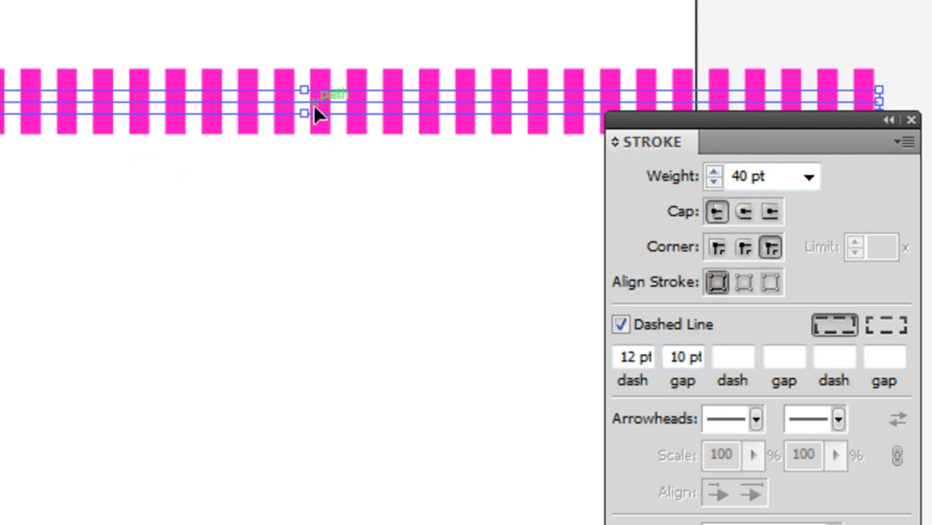
drag(318, 131, 344, 2)
drag(321, 75, 333, 0)
click(298, 105)
Set the dash length of the horizontal line to 3 pt
click(636, 362)
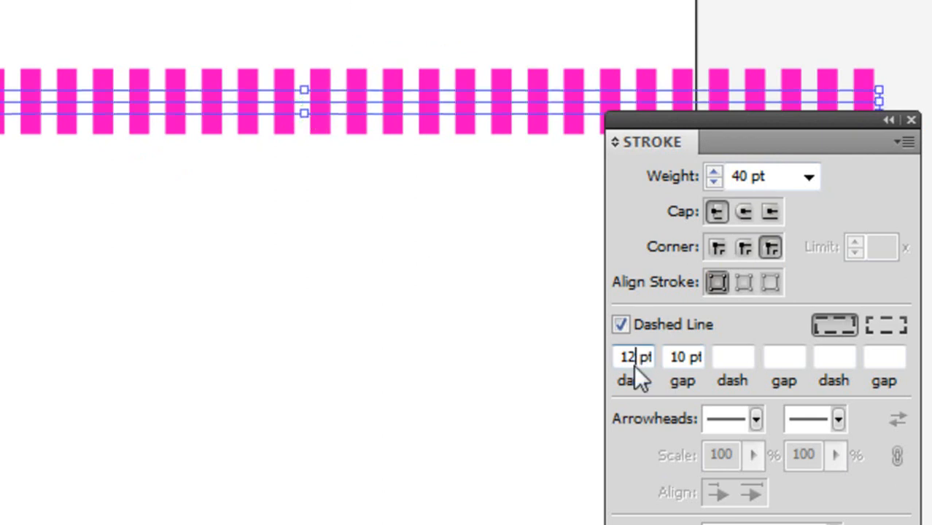
key(BackSpace)
key(BackSpace)
text(3)
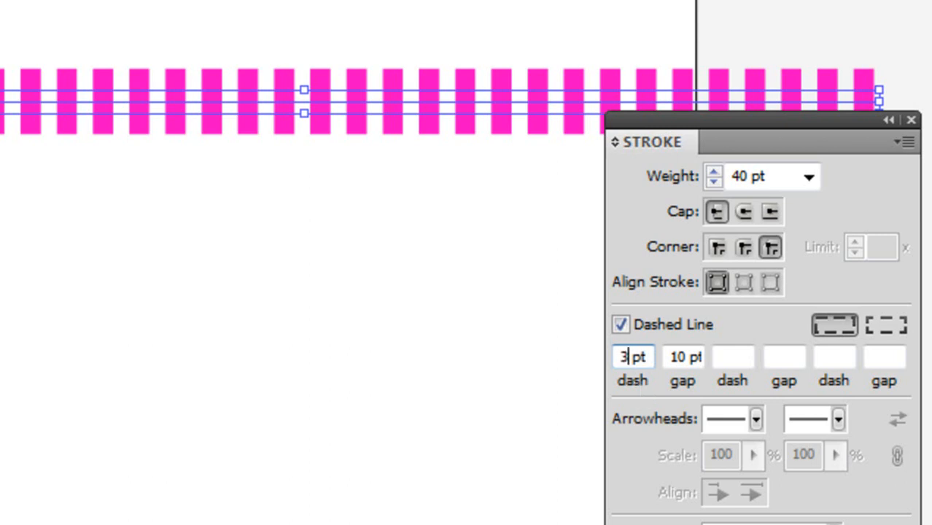
key(Return)
click(635, 378)
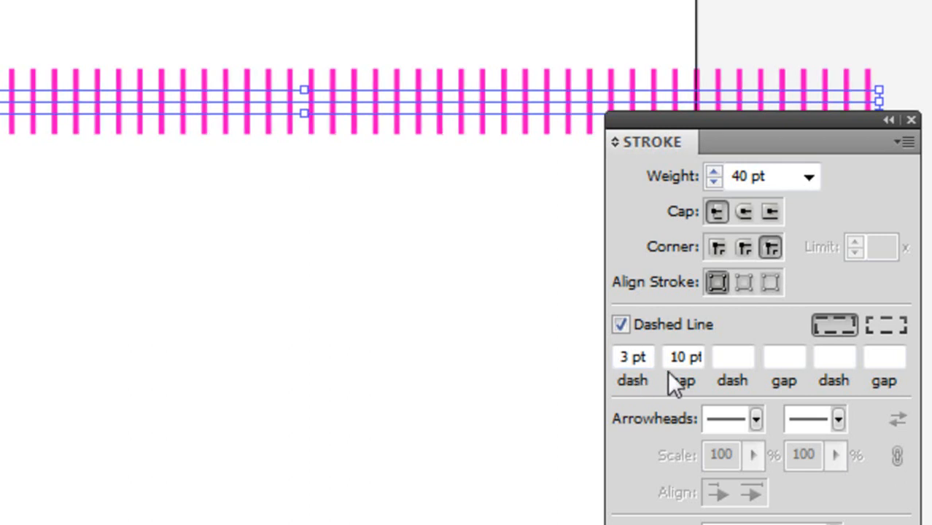
Set the gap between the horizontal line's dashes to 110 pt
drag(672, 350, 704, 357)
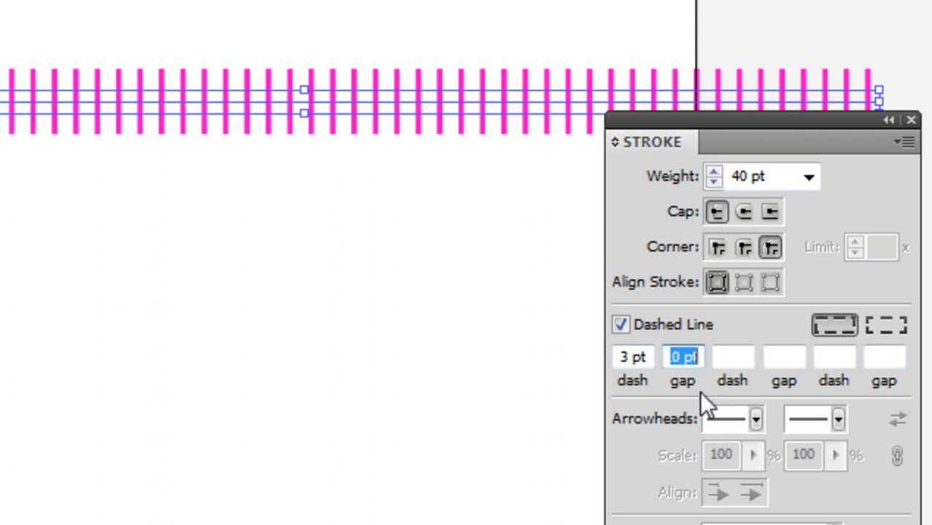
click(652, 457)
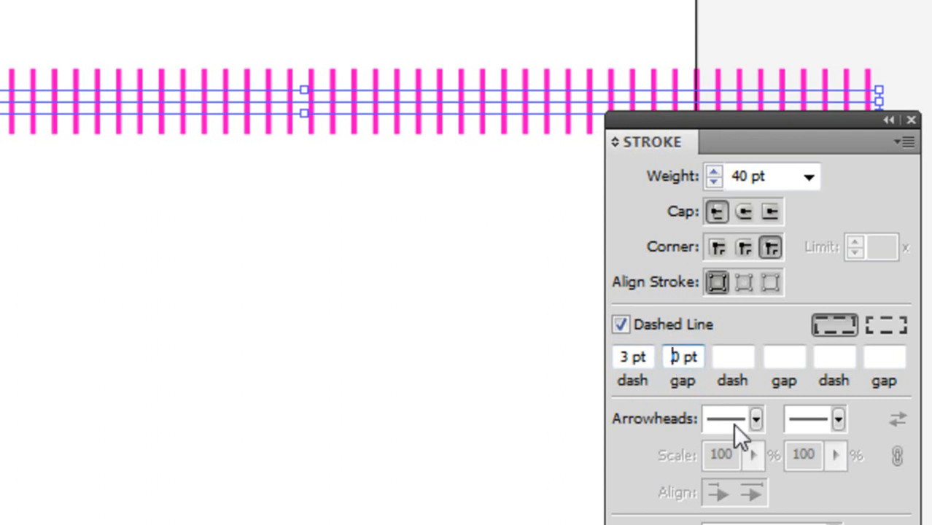
text(1)
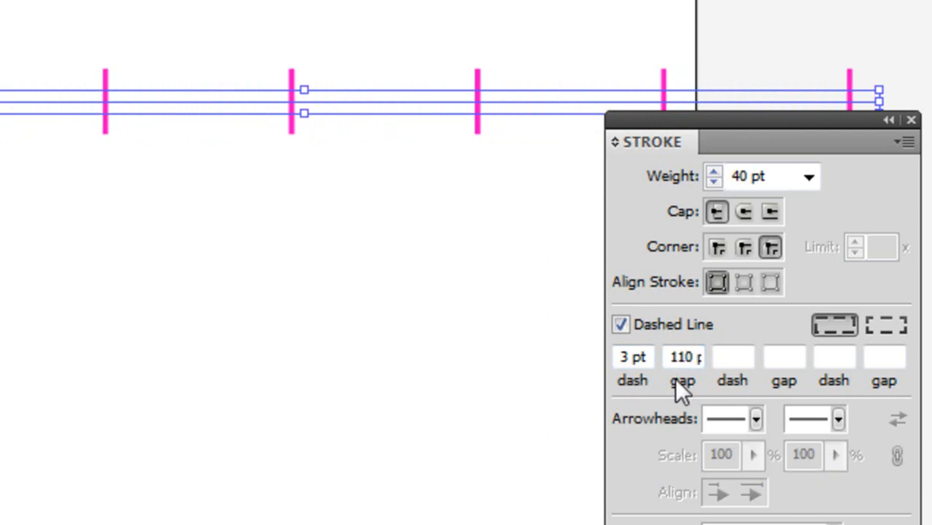
key(Tab)
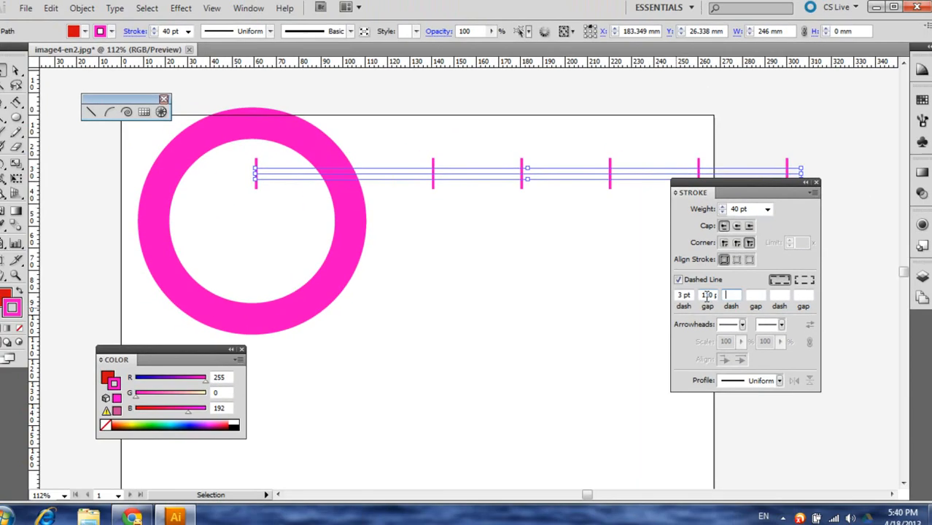
Reduce the horizontal line's dash gap to 10 pt
click(706, 296)
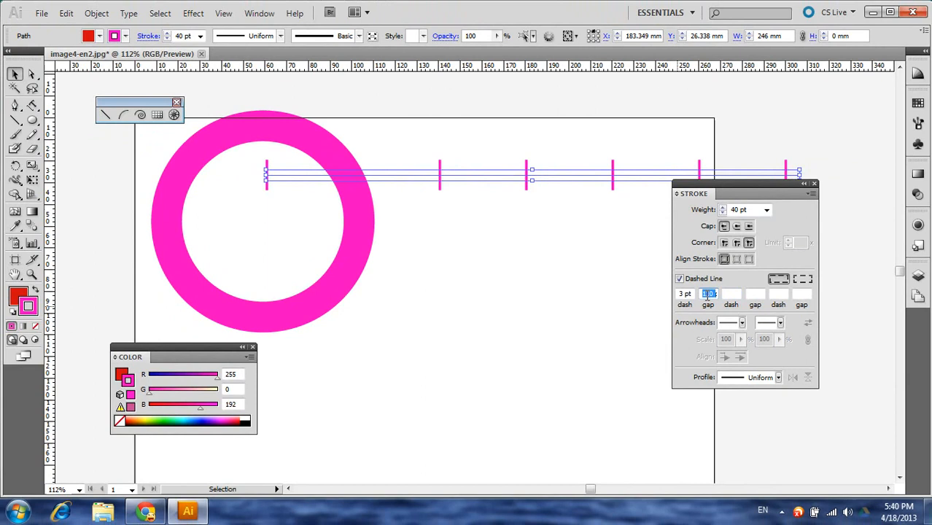
text(10)
key(Tab)
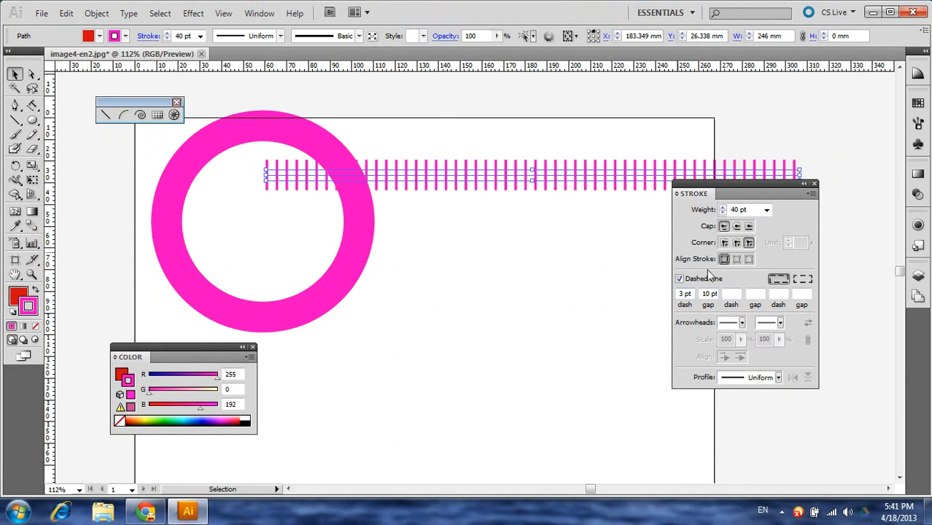
Apply round caps to the horizontal line's dashes and set the gap to 25 pt
click(737, 227)
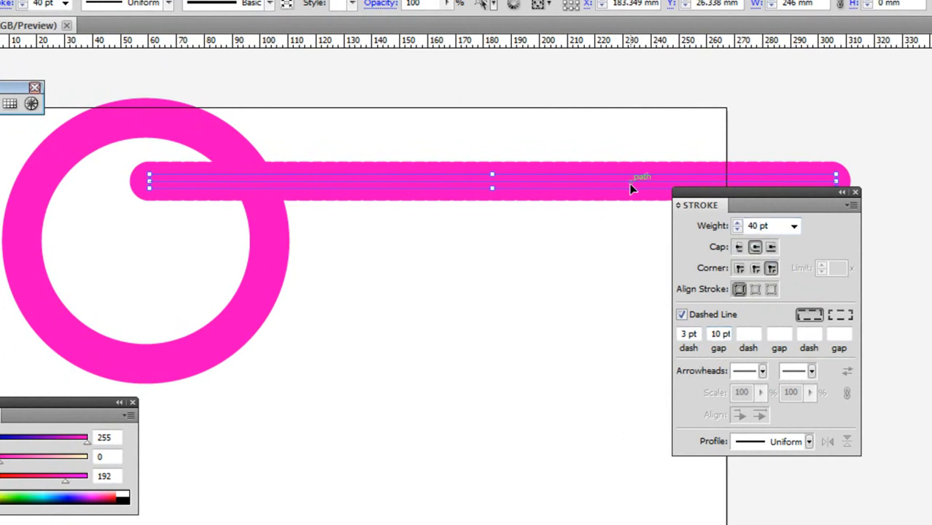
double_click(713, 333)
text(25)
key(Return)
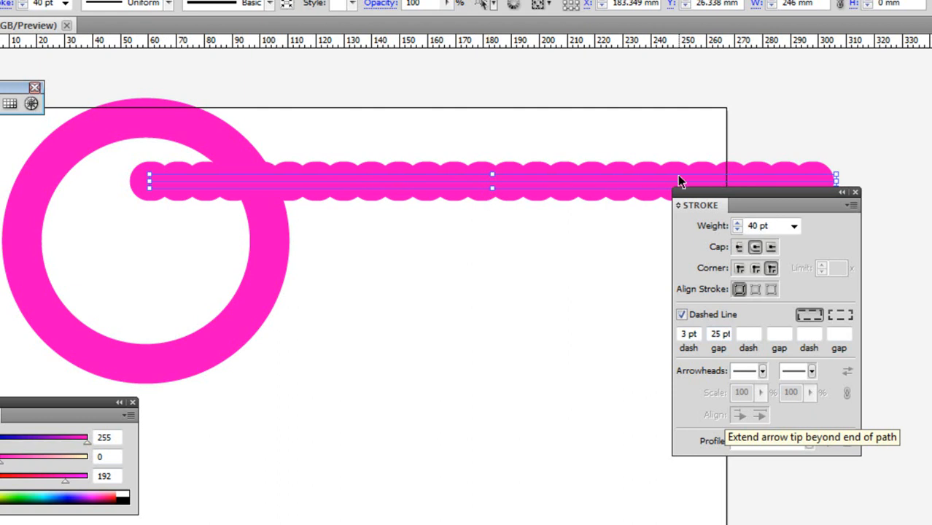
Increase the gap gradually to 51 pt to separate the line's round-capped dashes into individual dots
click(718, 335)
key(Up)
key(Up)
key(Up)
key(Up)
key(Up)
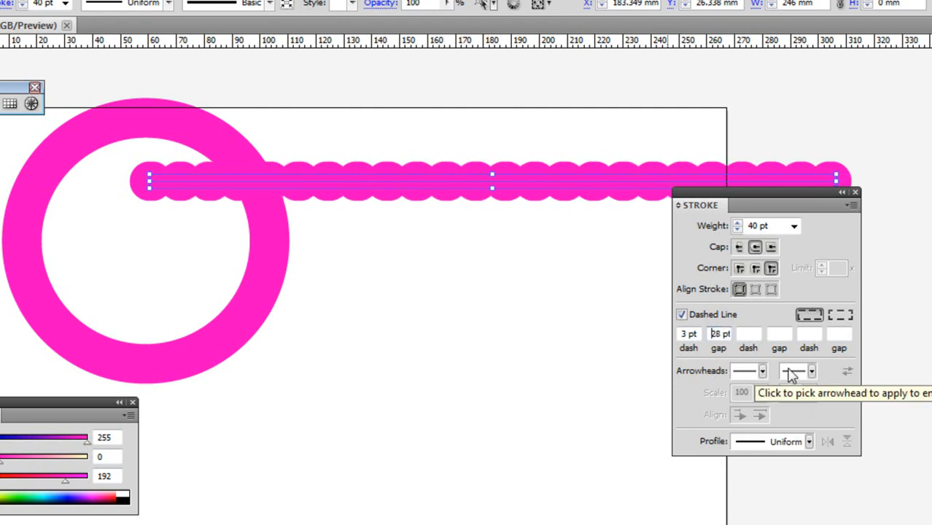
key(Up)
key(Up)
key(Up)
key(Up)
key(Up)
key(Up)
key(Up)
key(Up)
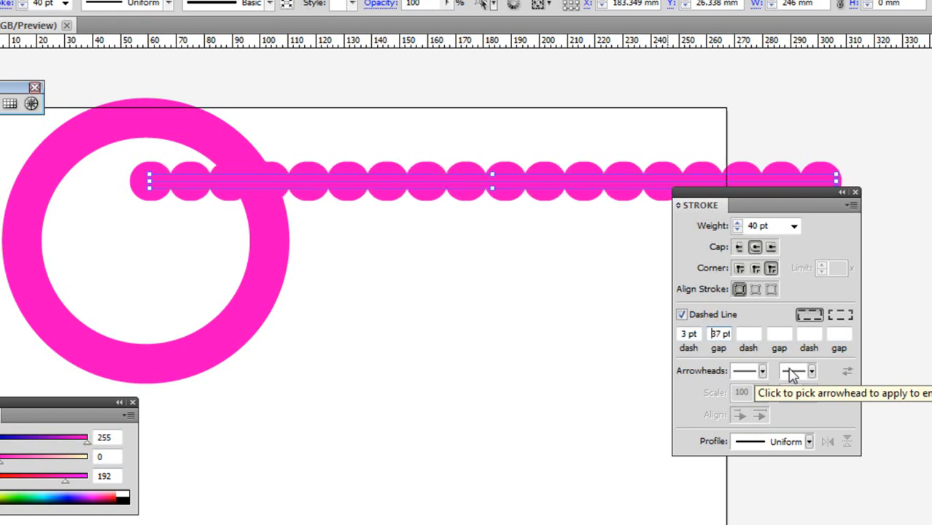
key(Up)
key(Up)
key(Up)
key(Up)
key(Up)
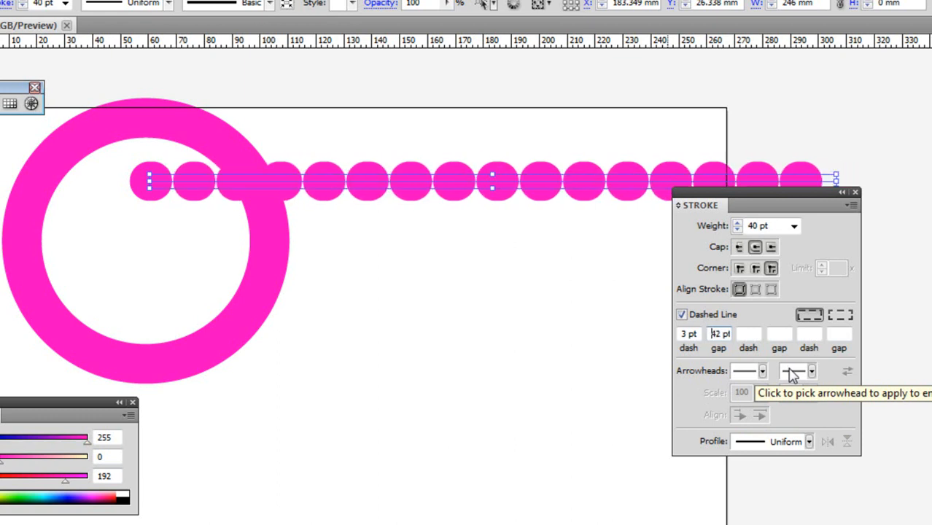
key(Up)
key(Up)
key(Up)
key(Up)
key(Up)
key(Up)
key(Up)
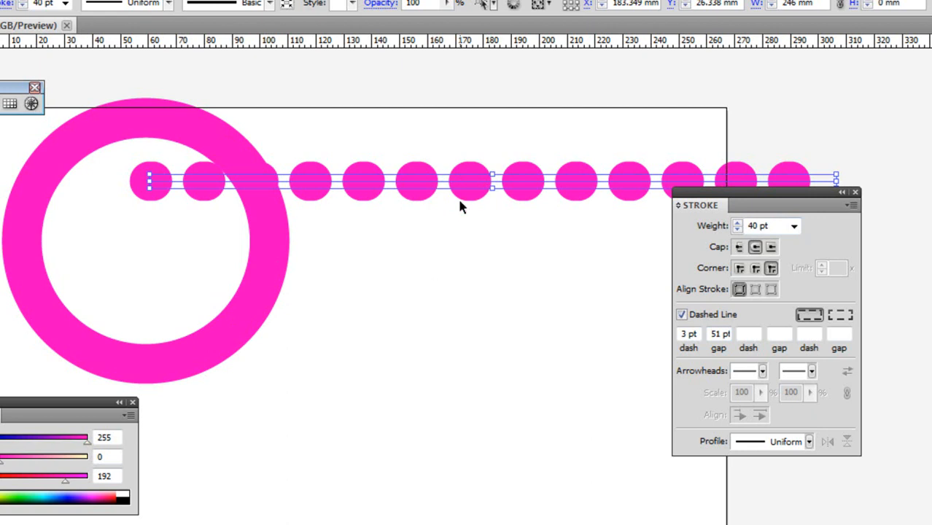
Select the large circle and turn its stroke into a dashed line with 3 pt dashes and 51 pt gaps
drag(313, 365, 147, 266)
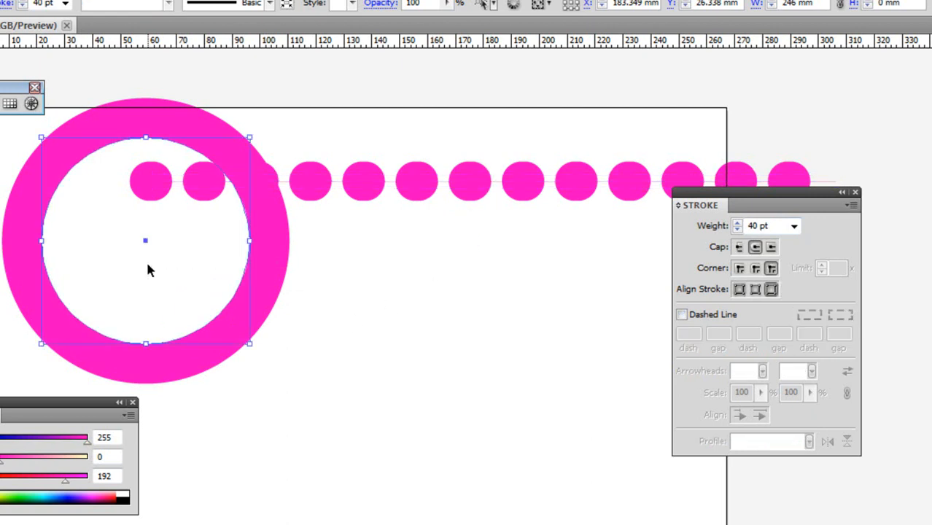
click(681, 314)
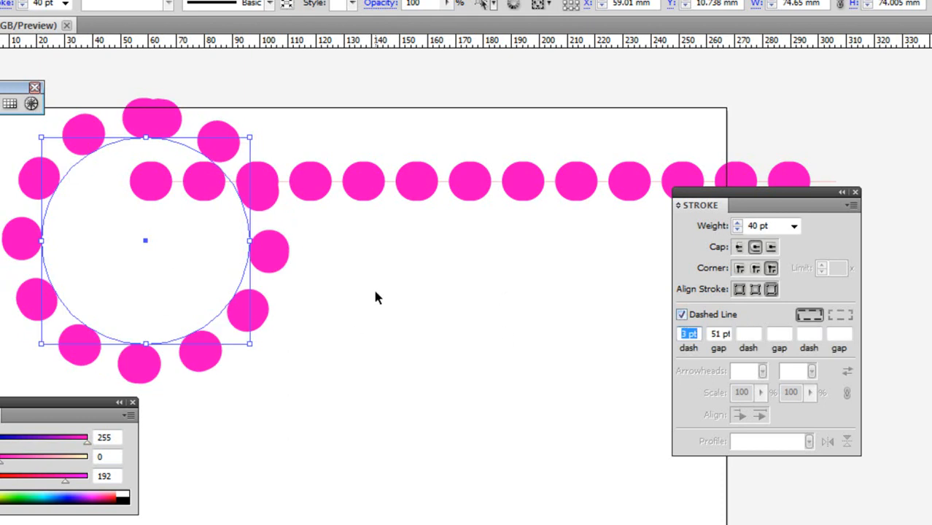
click(841, 316)
Try aligning the horizontal line's dashes to the path ends, and restore the exact dash and gap lengths
click(461, 177)
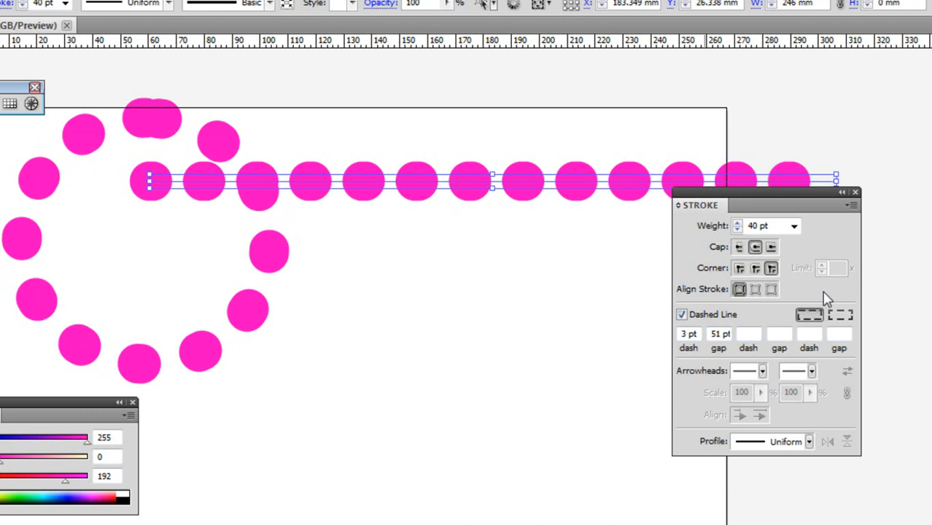
click(841, 315)
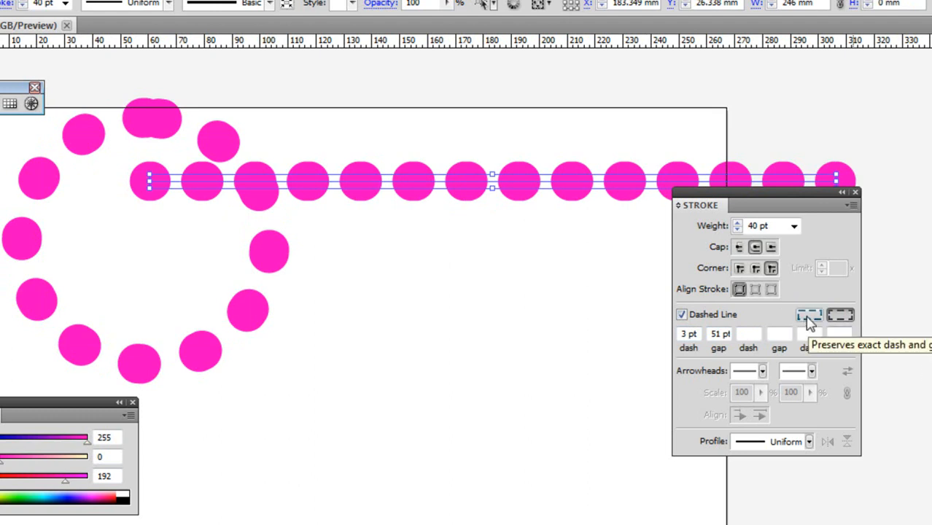
click(808, 319)
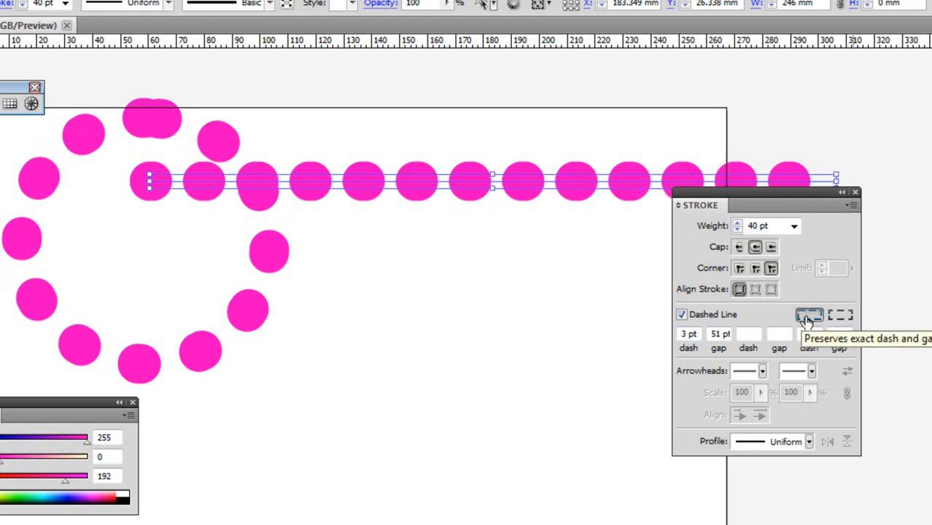
mouse_move(811, 193)
mouse_down()
mouse_move(789, 236)
mouse_move(728, 255)
mouse_up()
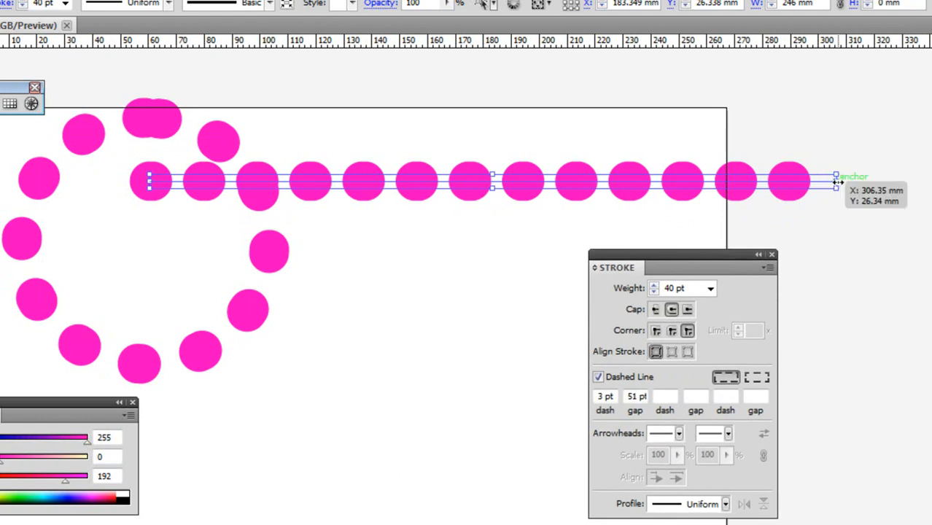
click(758, 377)
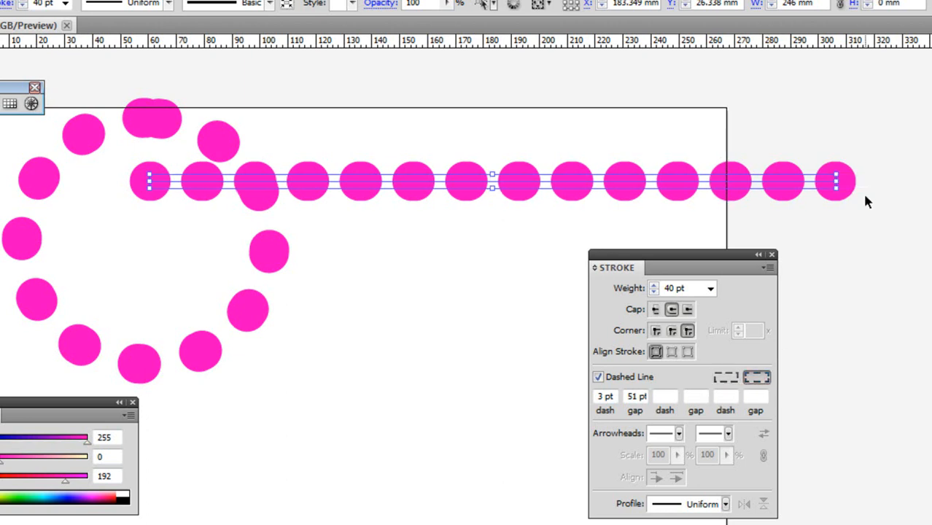
click(726, 377)
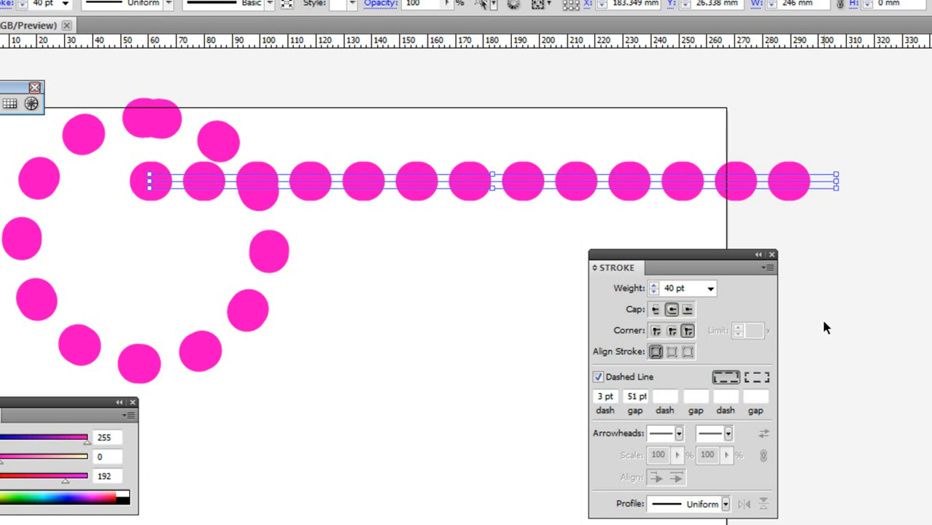
Align the horizontal line's dashes to the path ends, adjusting their lengths to fit, and select the large circle
click(757, 377)
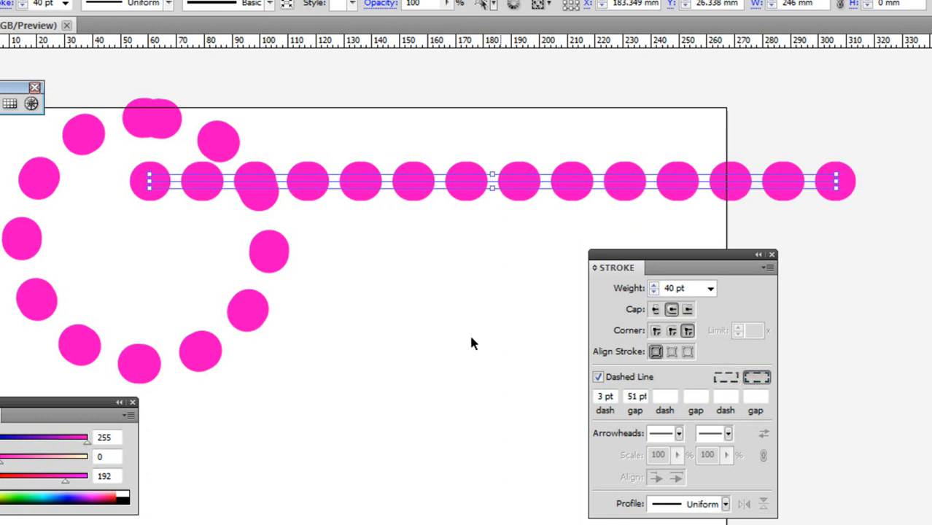
drag(277, 357, 219, 288)
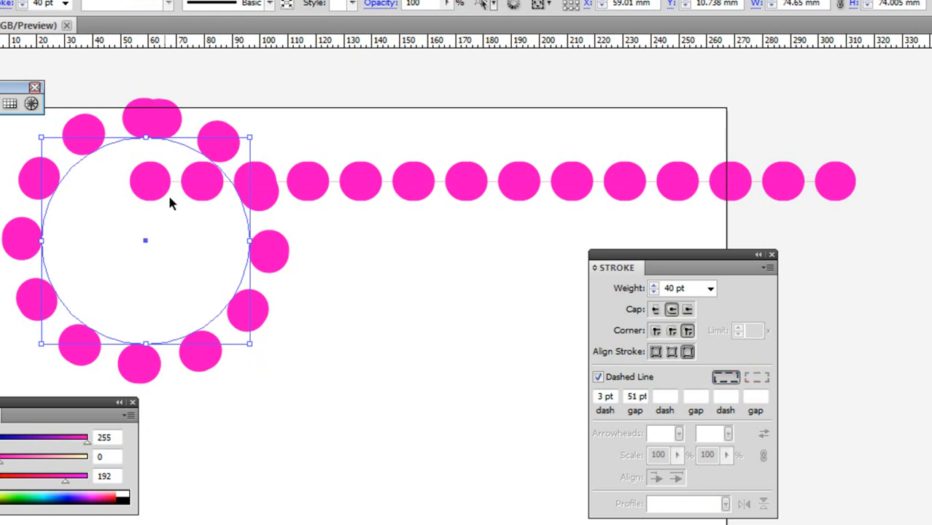
drag(223, 316, 422, 464)
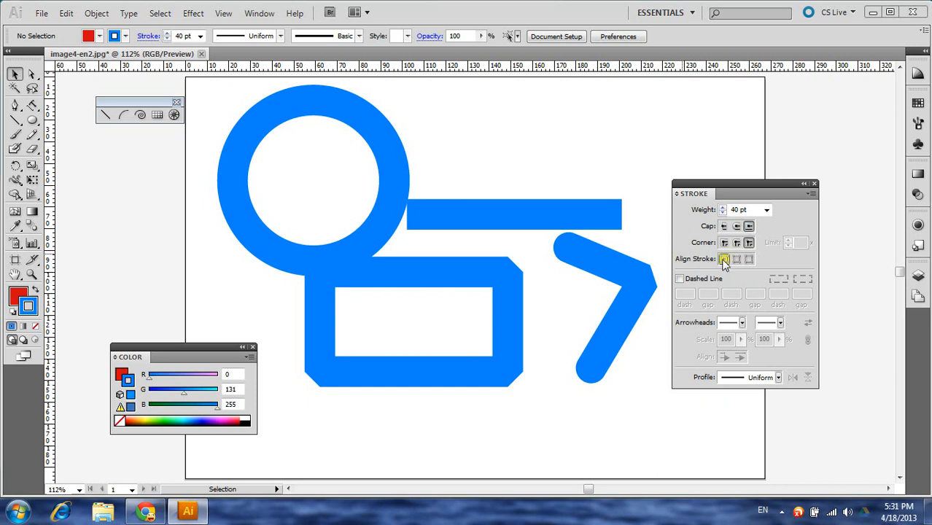
Try aligning the rectangle's stroke to the inside of its path, and set it to align to the outside
drag(478, 141, 298, 143)
mouse_move(522, 148)
mouse_down()
mouse_move(347, 152)
mouse_move(339, 166)
mouse_up()
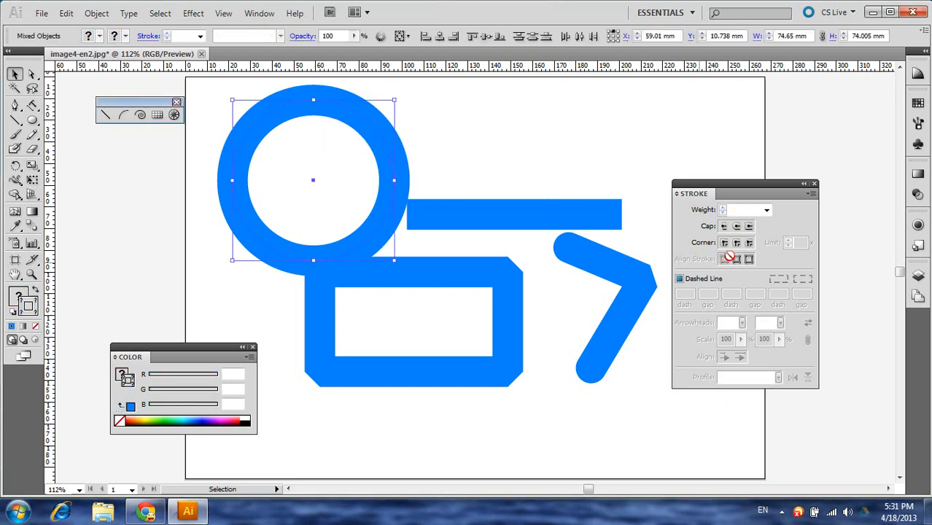
drag(544, 398, 416, 310)
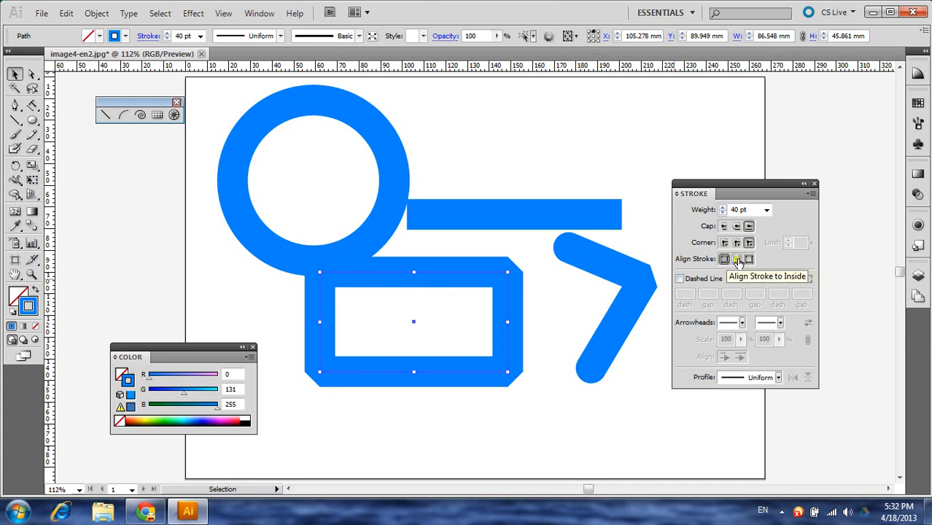
click(737, 260)
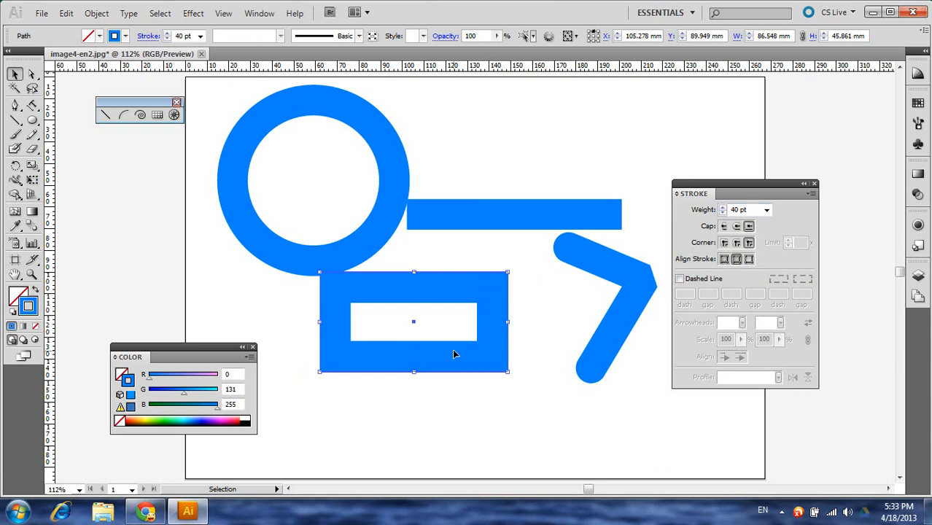
click(749, 260)
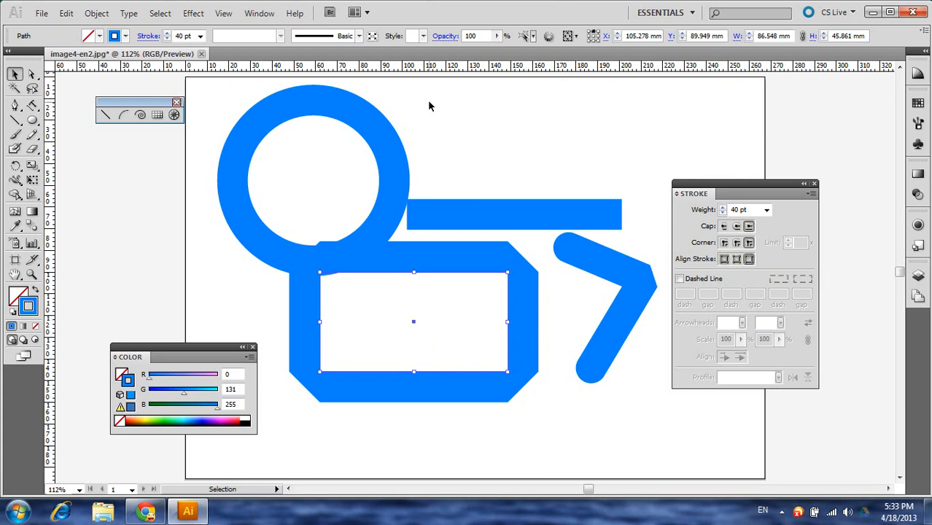
Try aligning the circle's stroke to the inside of its path, and set it to align to the outside
drag(428, 106, 327, 156)
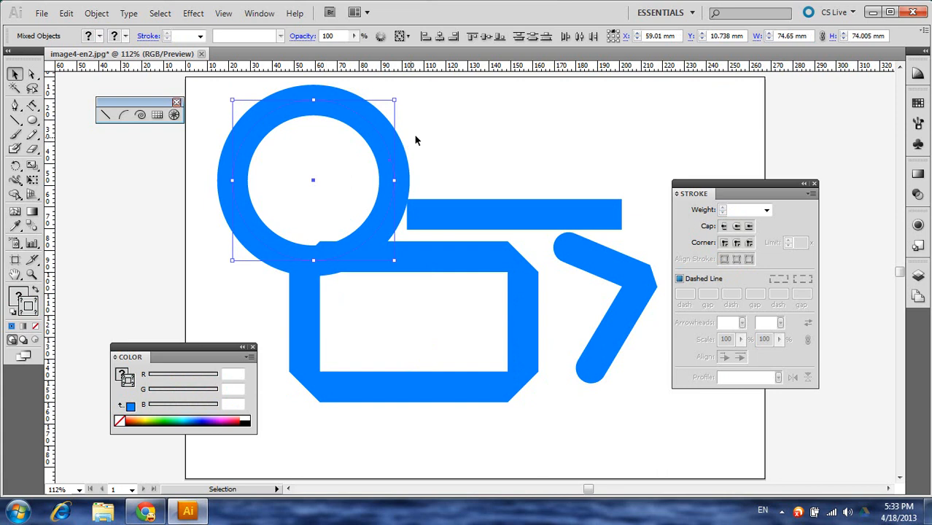
drag(434, 119, 298, 155)
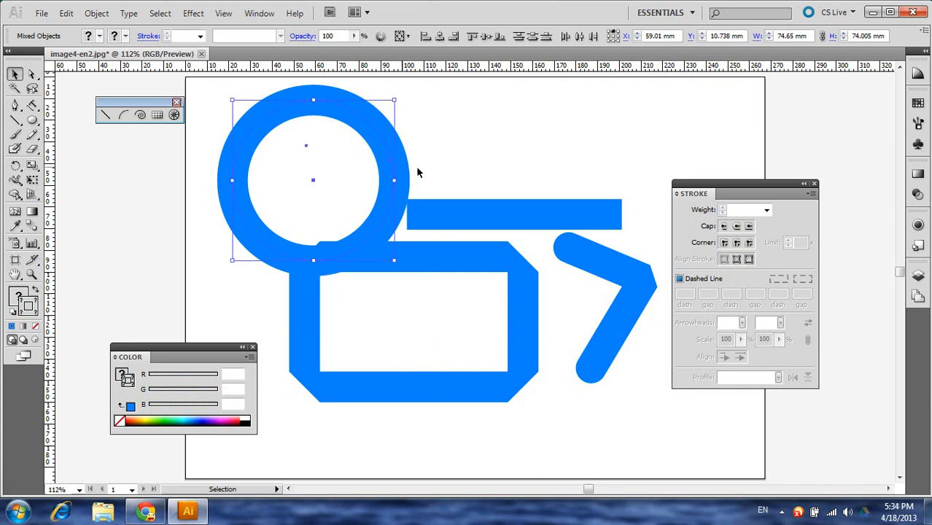
click(736, 259)
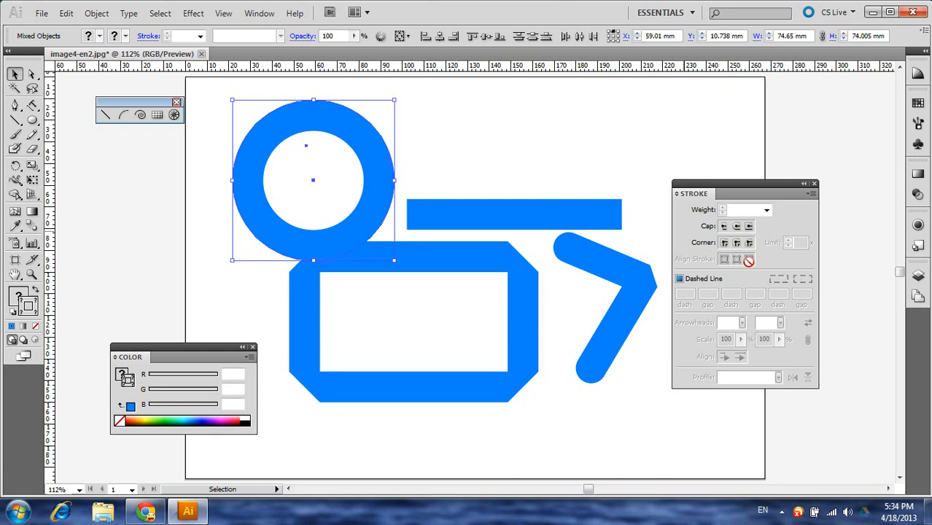
drag(475, 131, 310, 163)
click(748, 260)
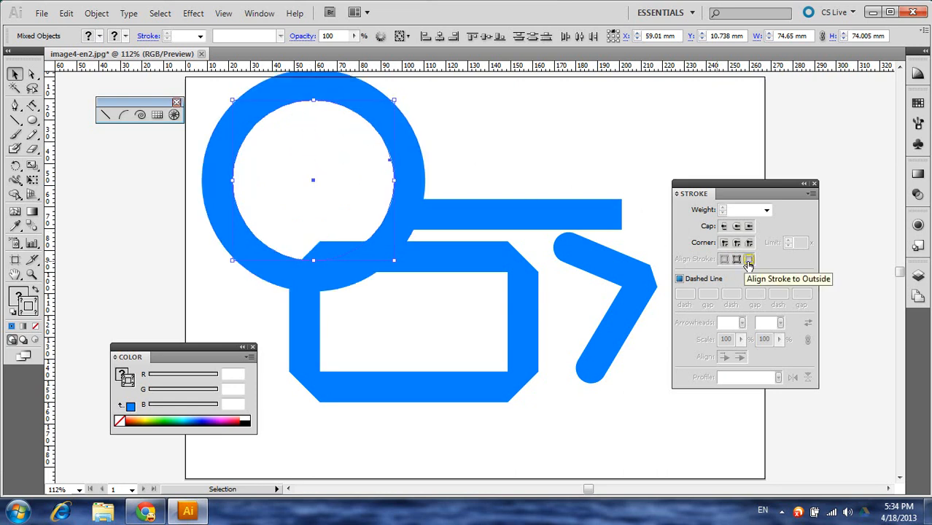
click(509, 142)
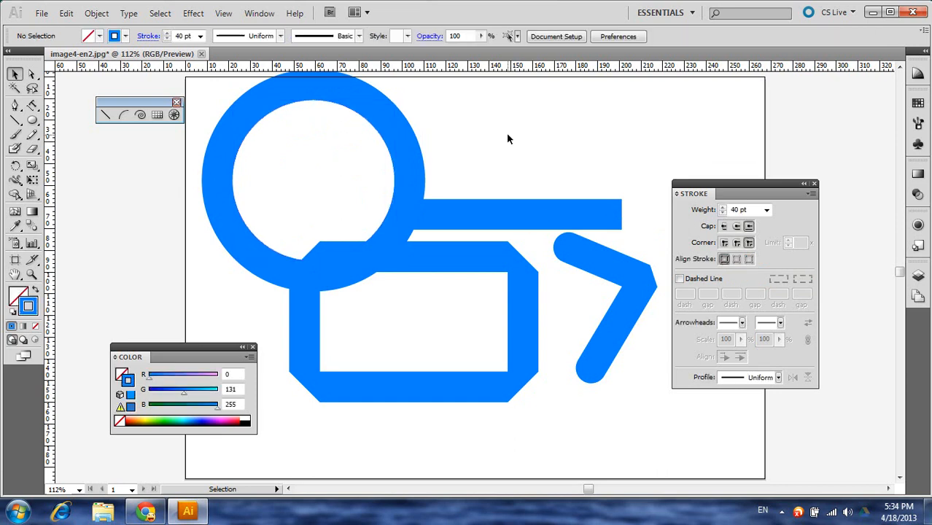
Check which stroke alignment options are available for the horizontal line and the angled open path
click(546, 212)
click(526, 178)
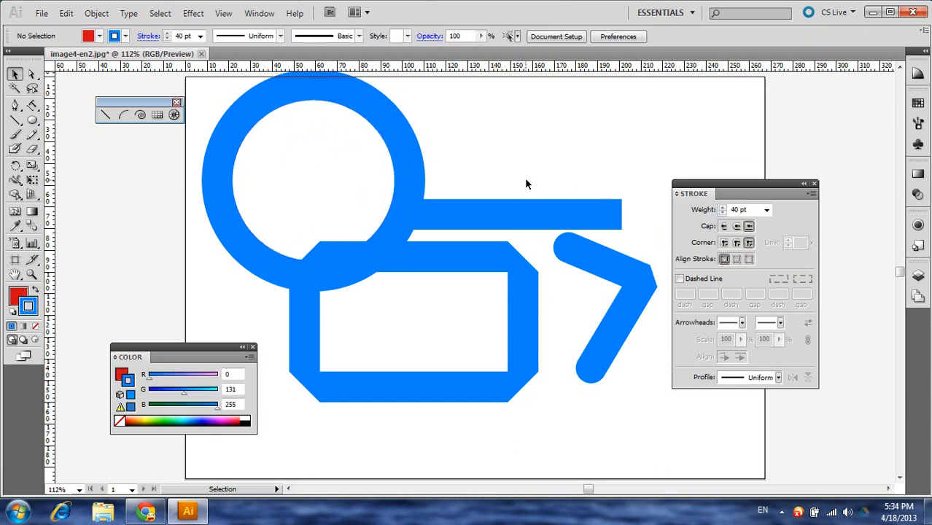
click(533, 218)
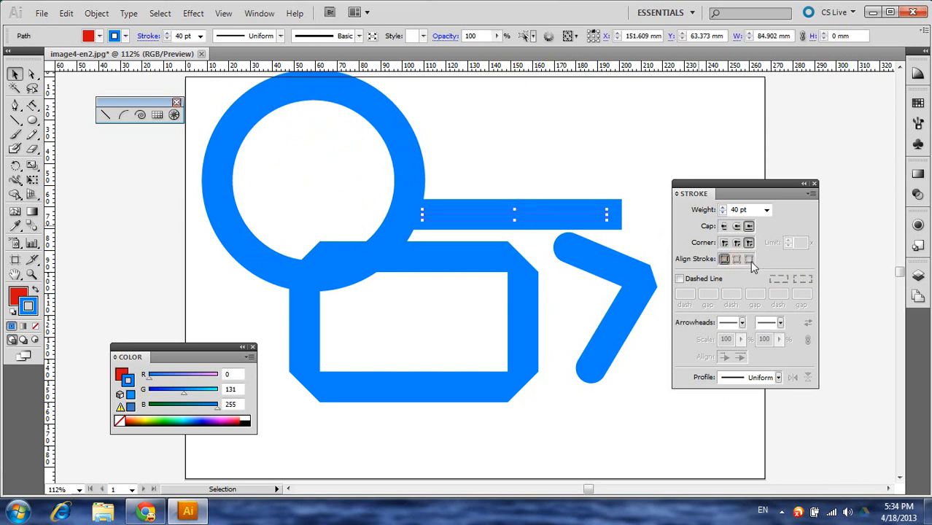
drag(639, 246, 605, 372)
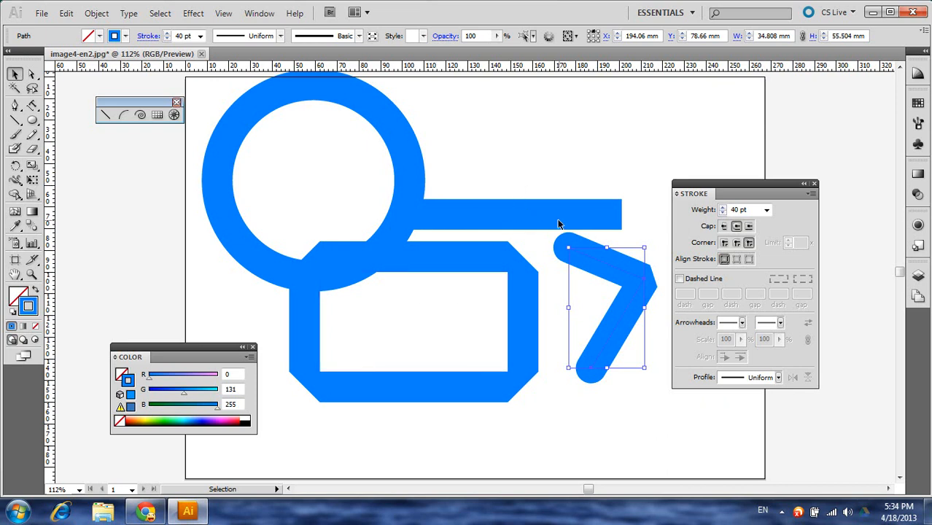
drag(511, 149, 611, 432)
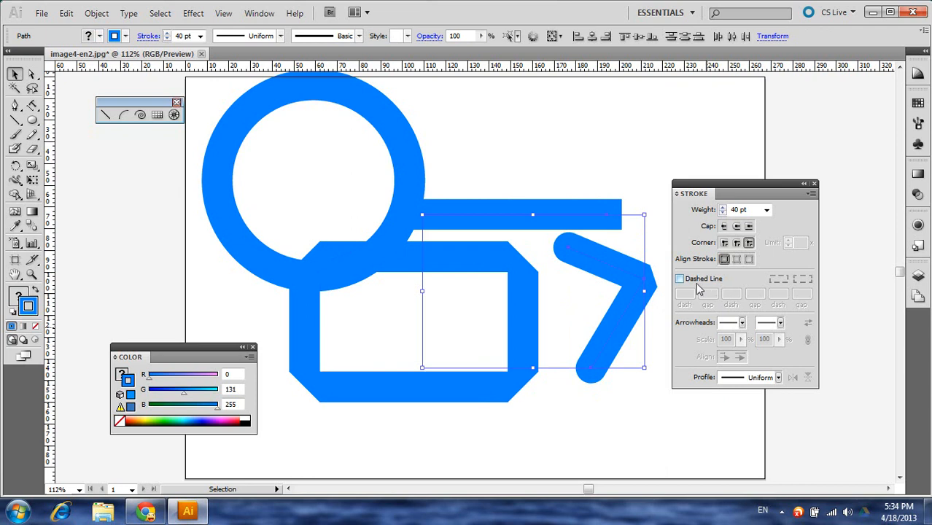
click(568, 396)
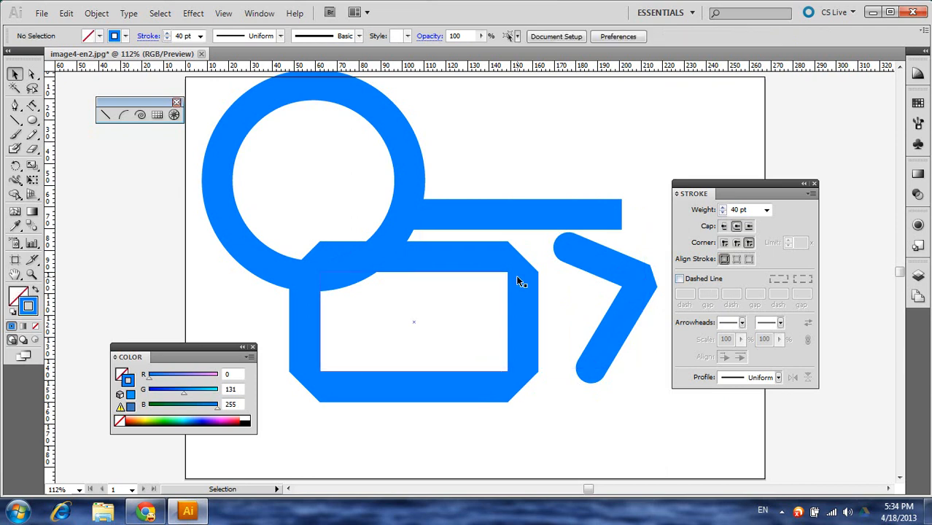
Delete the rectangle and the angled path
click(515, 275)
key(Delete)
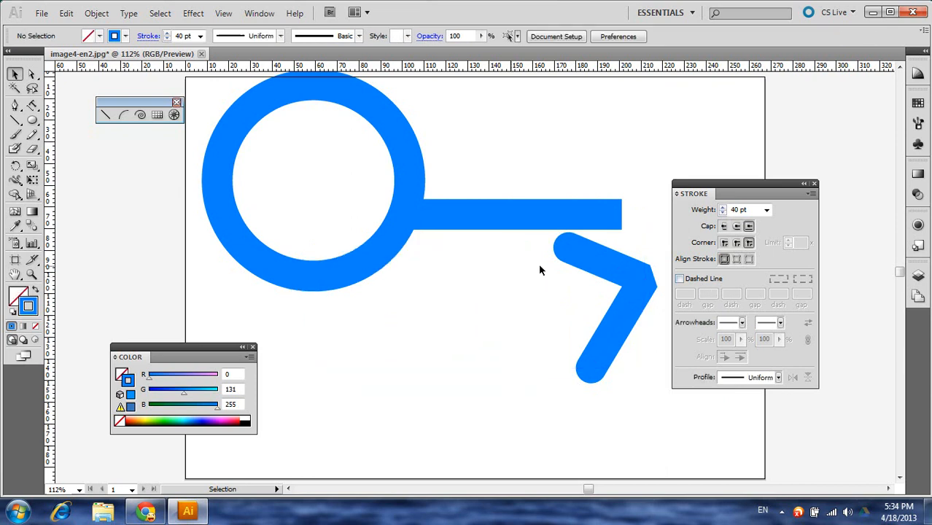
drag(582, 313, 564, 284)
key(Delete)
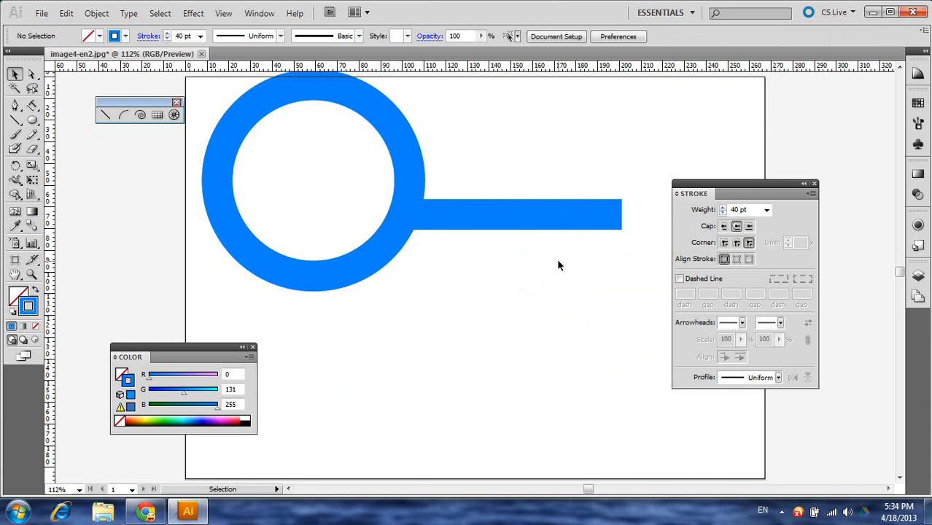
Move the horizontal line up and clear of the circle, to about X 181.5 mm, Y 26.3 mm
drag(534, 208, 602, 137)
drag(550, 297, 605, 133)
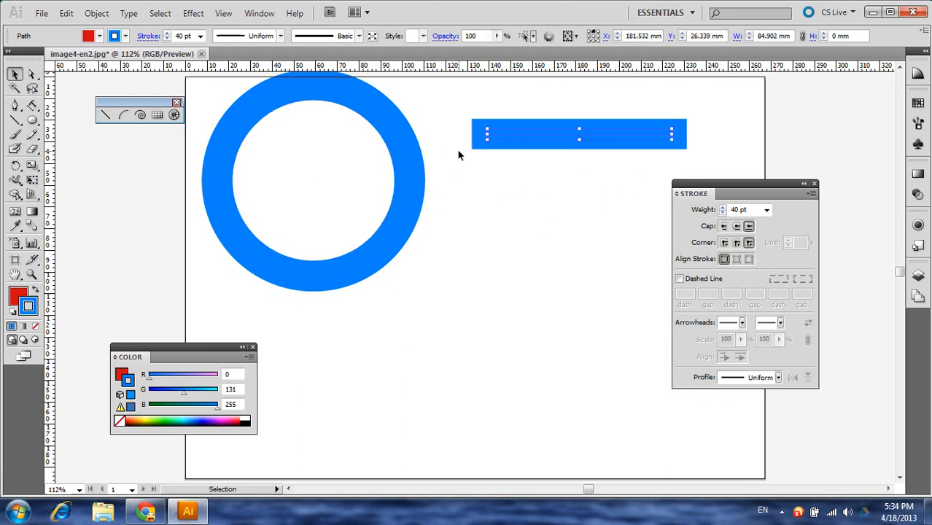
key(space)
drag(462, 152, 427, 200)
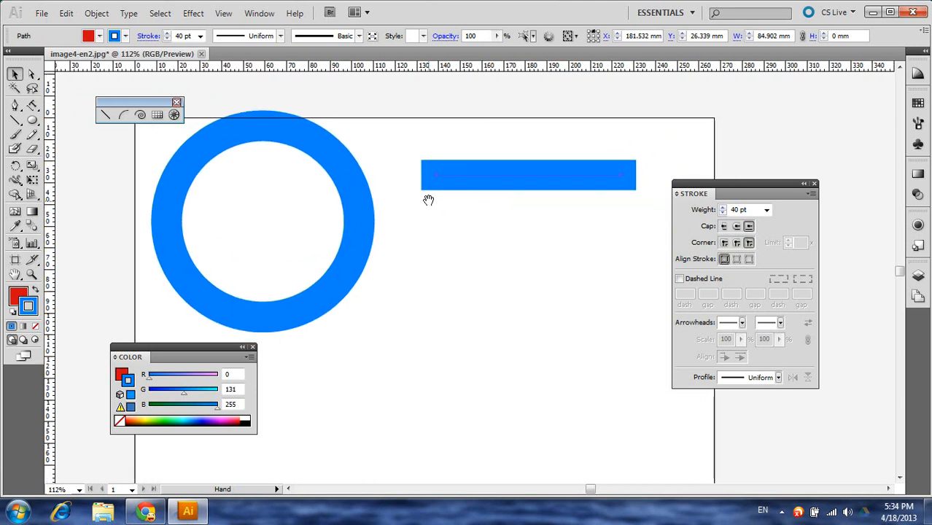
Recolor the strokes of the circle and the horizontal line magenta (RGB 255, 0, 192)
drag(463, 292, 304, 154)
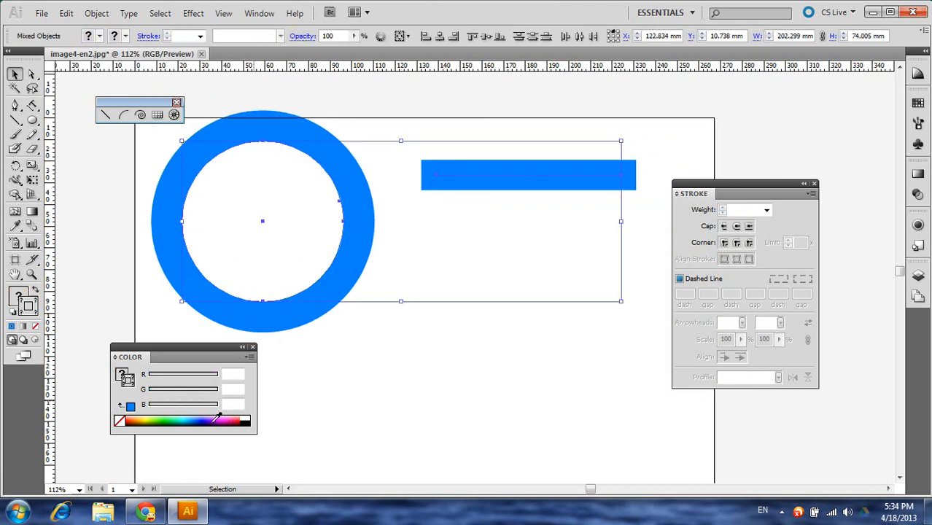
click(218, 421)
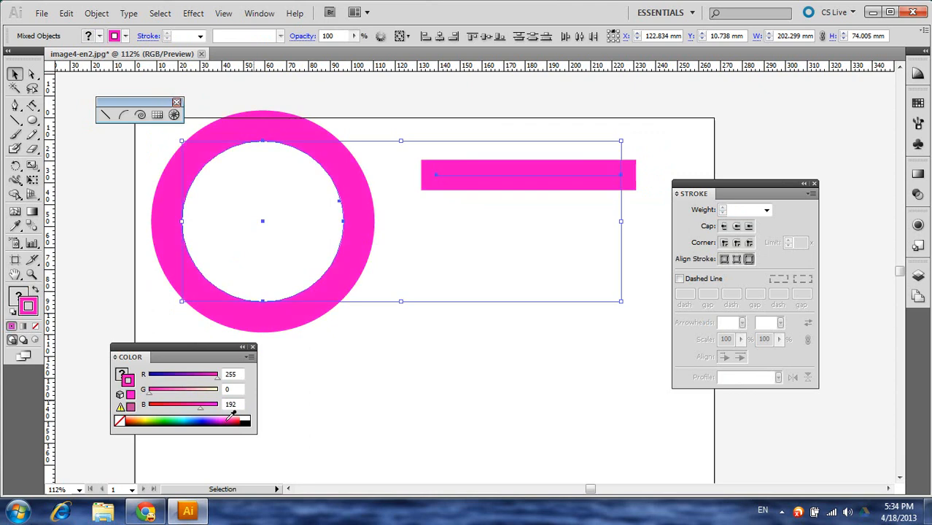
click(570, 372)
Make the horizontal line dashed with a 2 pt dash, try aligning dashes to path ends, and restore exact dash and gap lengths
drag(538, 143, 497, 208)
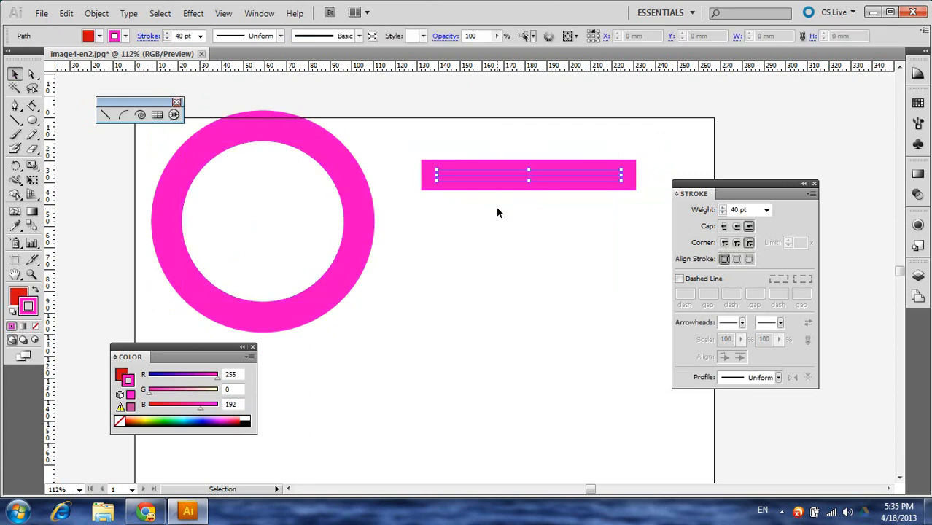
click(681, 280)
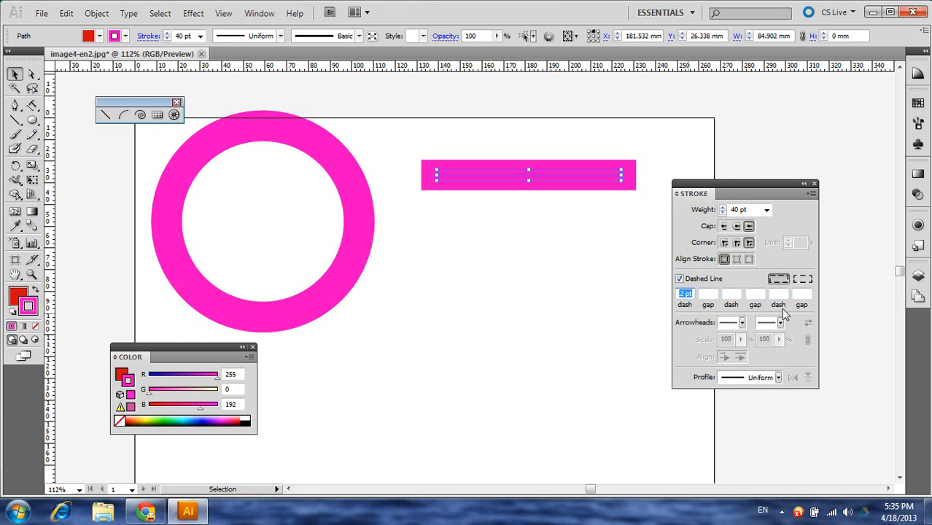
click(806, 281)
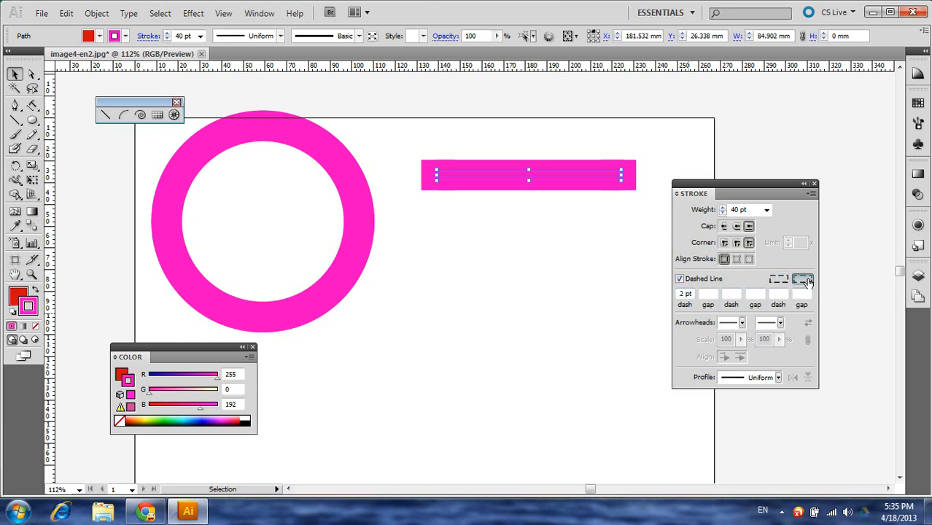
click(780, 281)
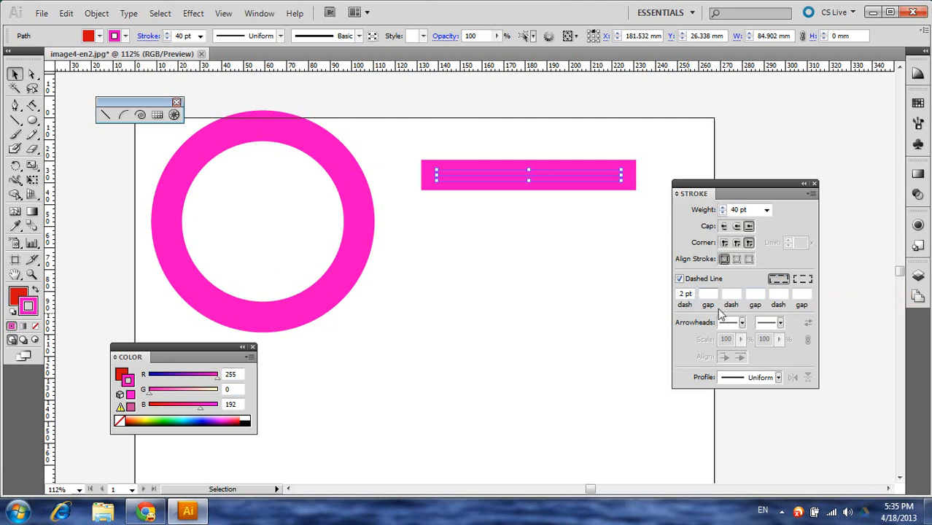
Set the horizontal line's first gap and second dash to 2 pt, and select the circle
key(Up)
click(732, 294)
text(2)
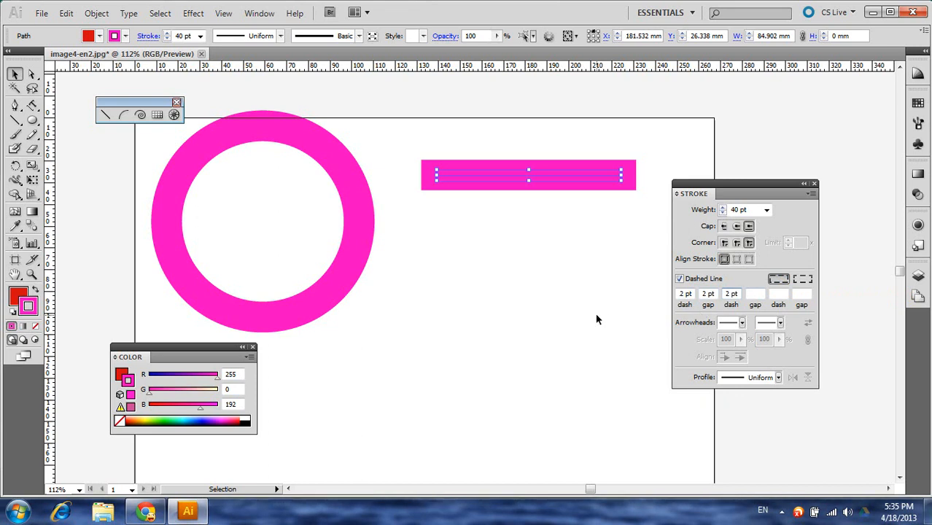
click(596, 319)
click(344, 252)
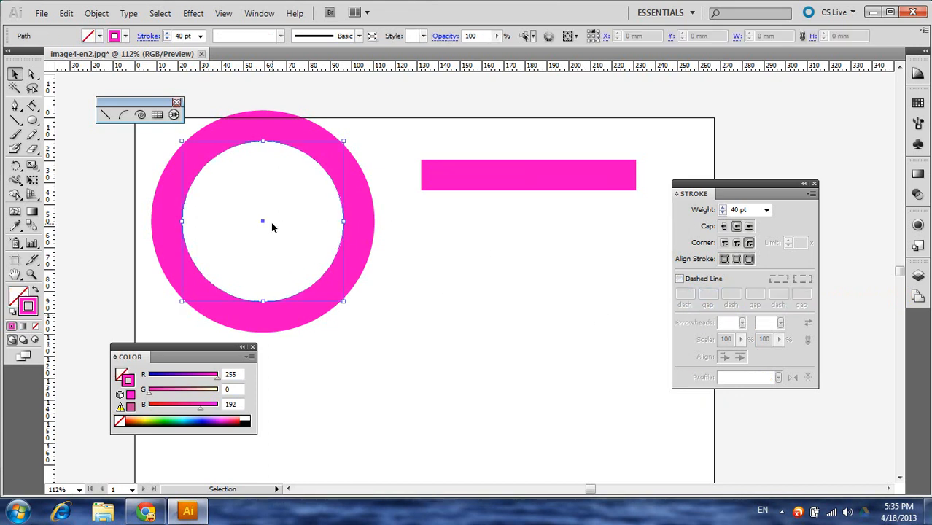